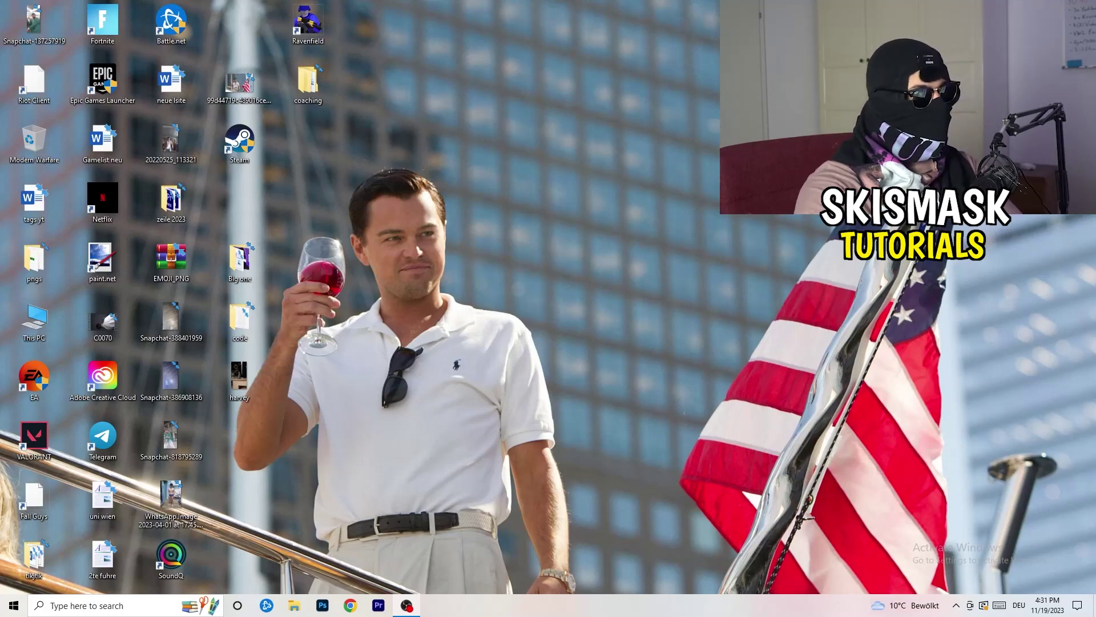
# - Launch NVIDIA Control Panel from the desktop right-click menu
pyautogui.rightClick(589, 204)
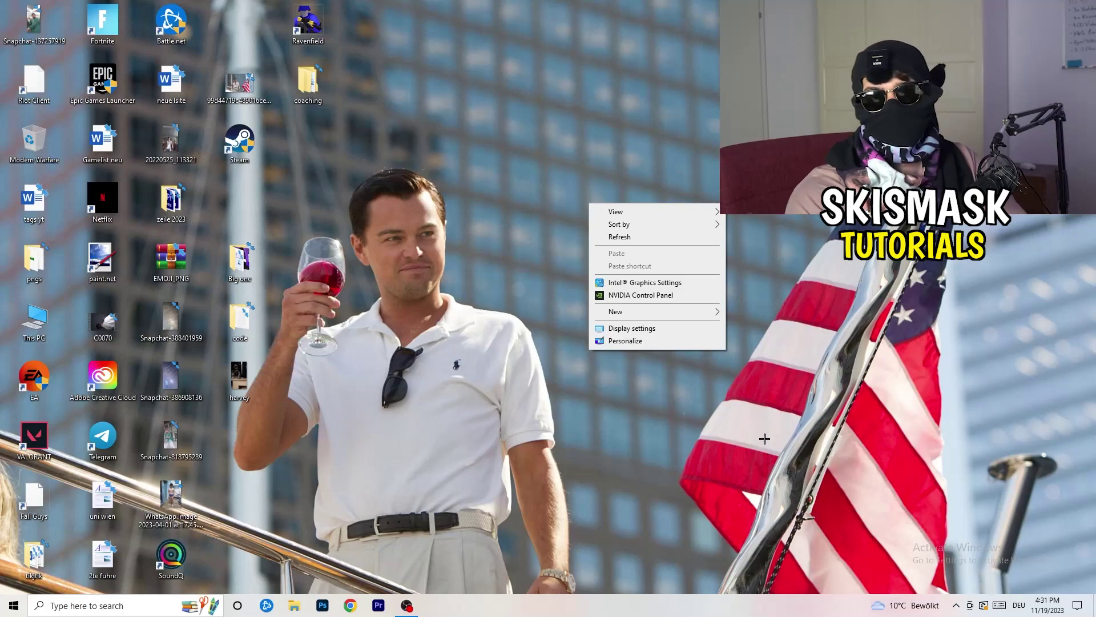
pyautogui.click(634, 282)
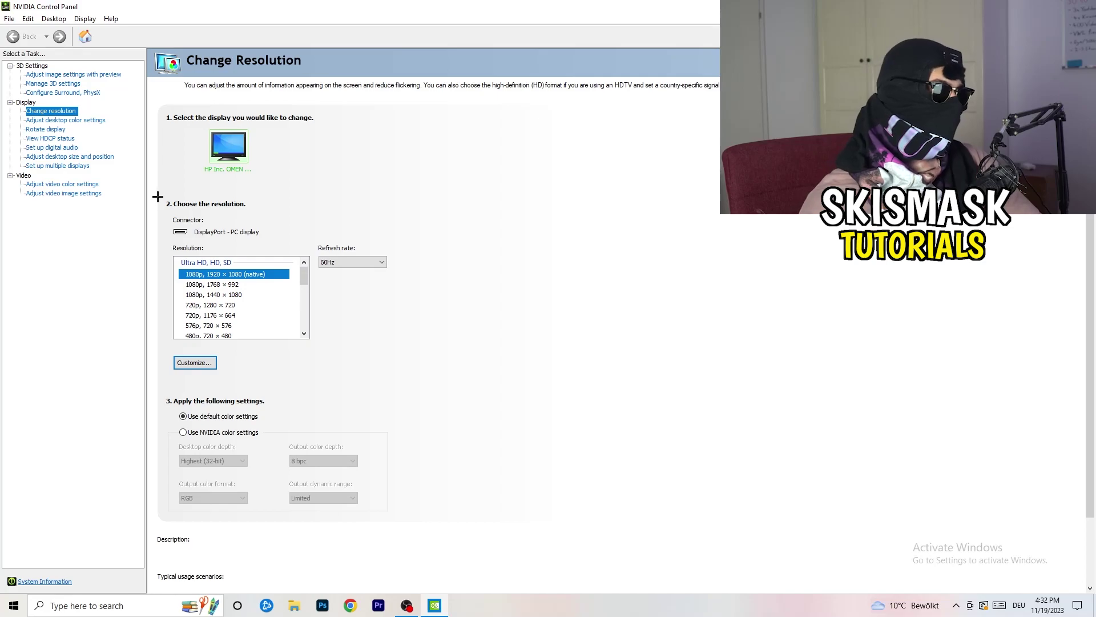
# - Start a new custom resolution with a horizontal width of 1440 pixels
pyautogui.click(194, 362)
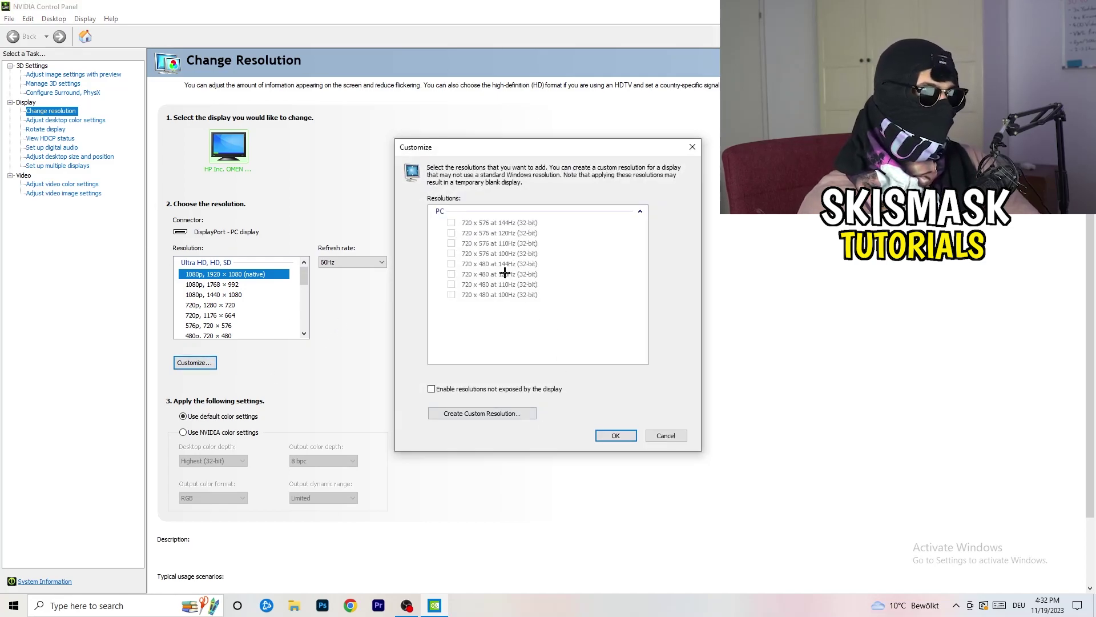
pyautogui.click(503, 414)
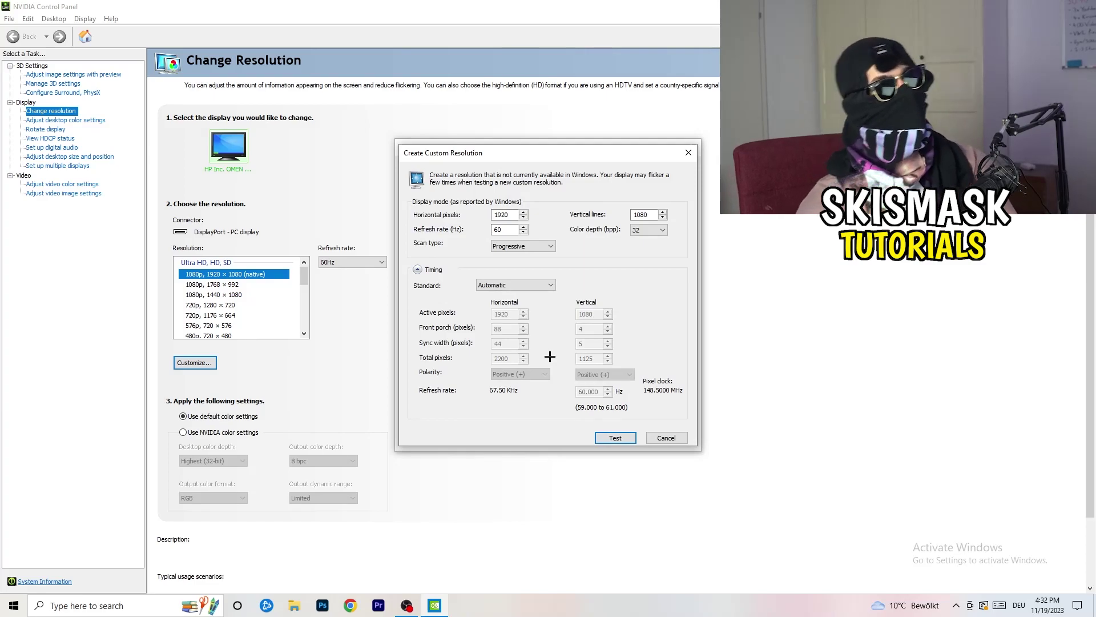
pyautogui.moveTo(513, 216); pyautogui.dragTo(477, 212)
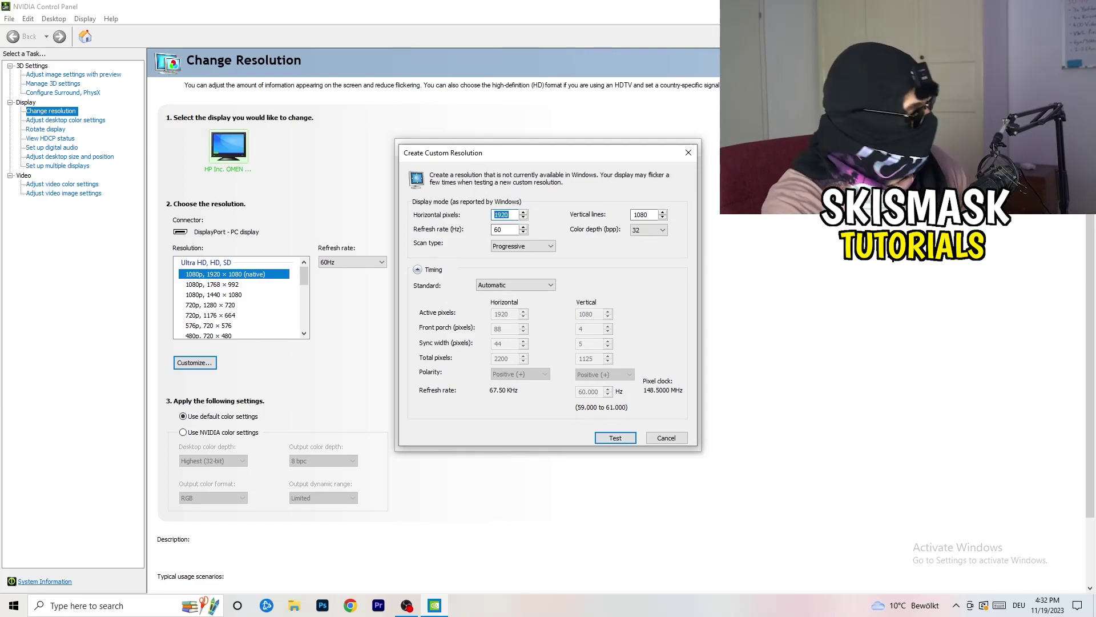
pyautogui.write('1140')
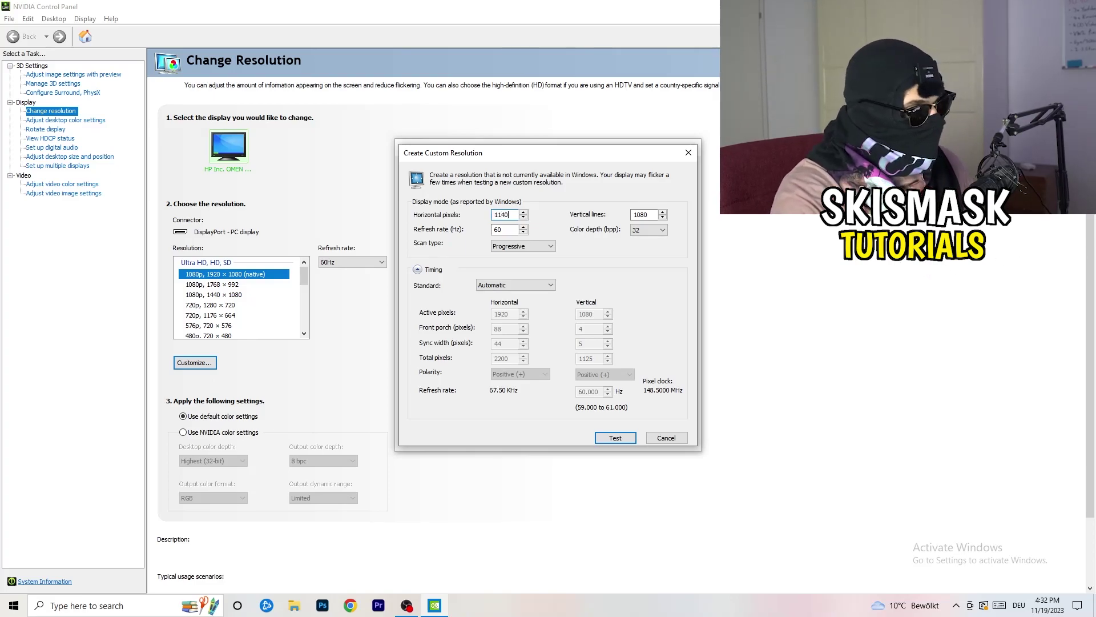
pyautogui.press('BackSpace')
pyautogui.press('BackSpace')
pyautogui.press('BackSpace')
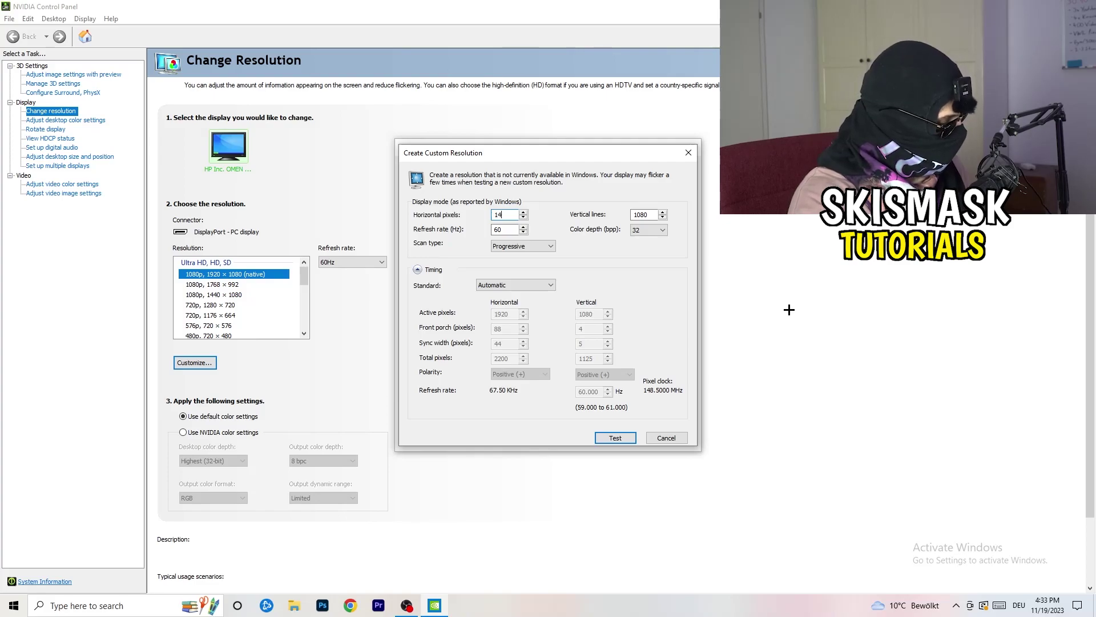
pyautogui.write('40')
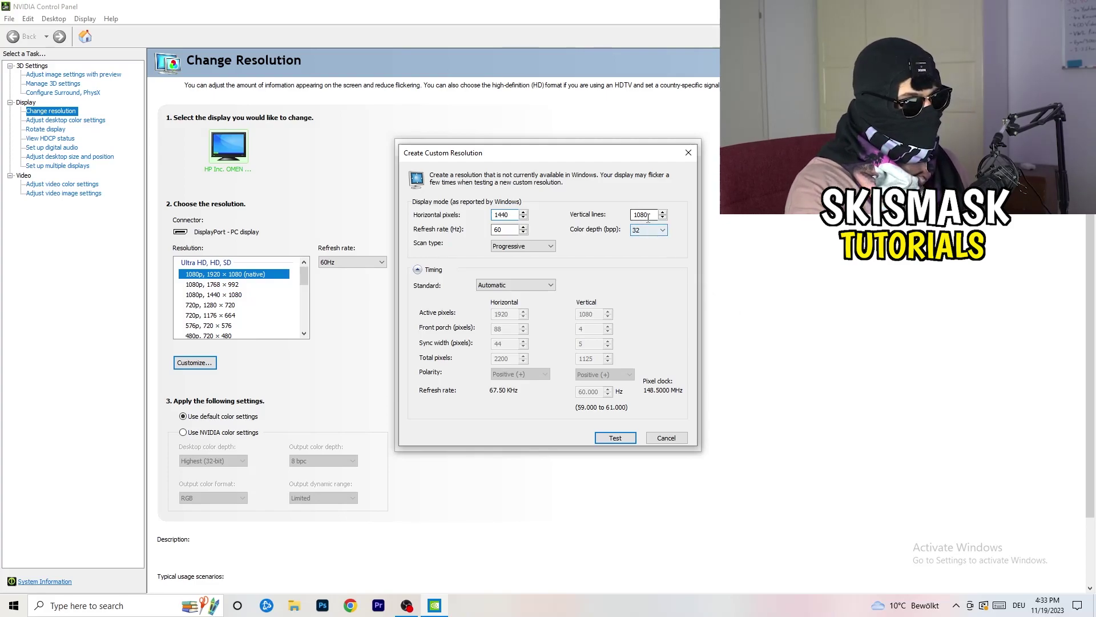
# - Set 1040 vertical lines, Progressive scan and the CVT reduced blank timing standard
pyautogui.click(648, 217)
pyautogui.press('BackSpace')
pyautogui.press('BackSpace')
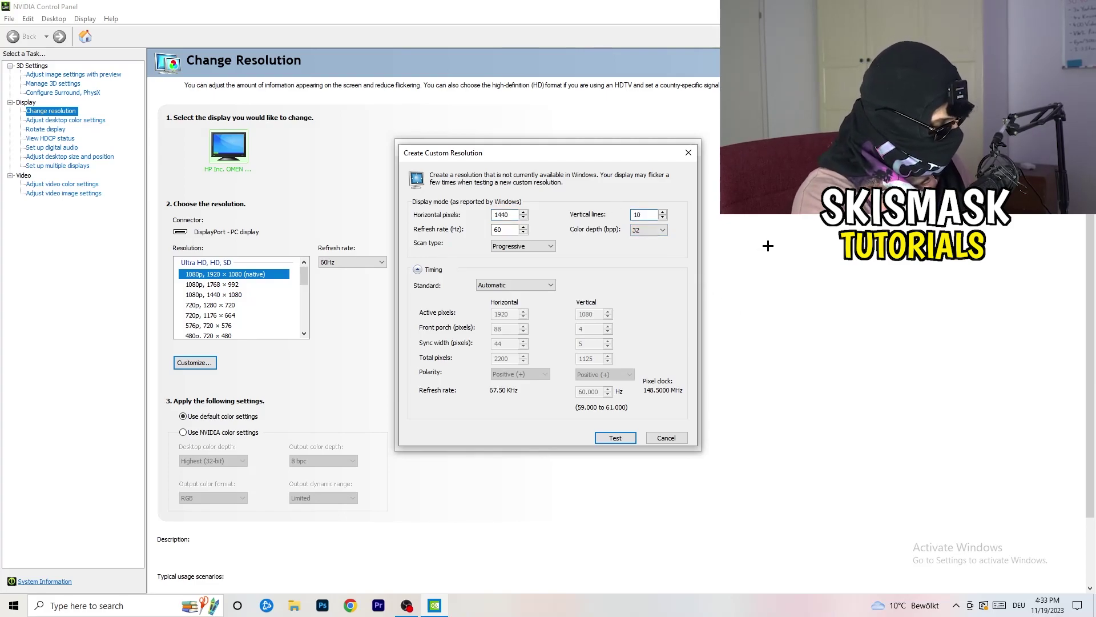
pyautogui.write('40')
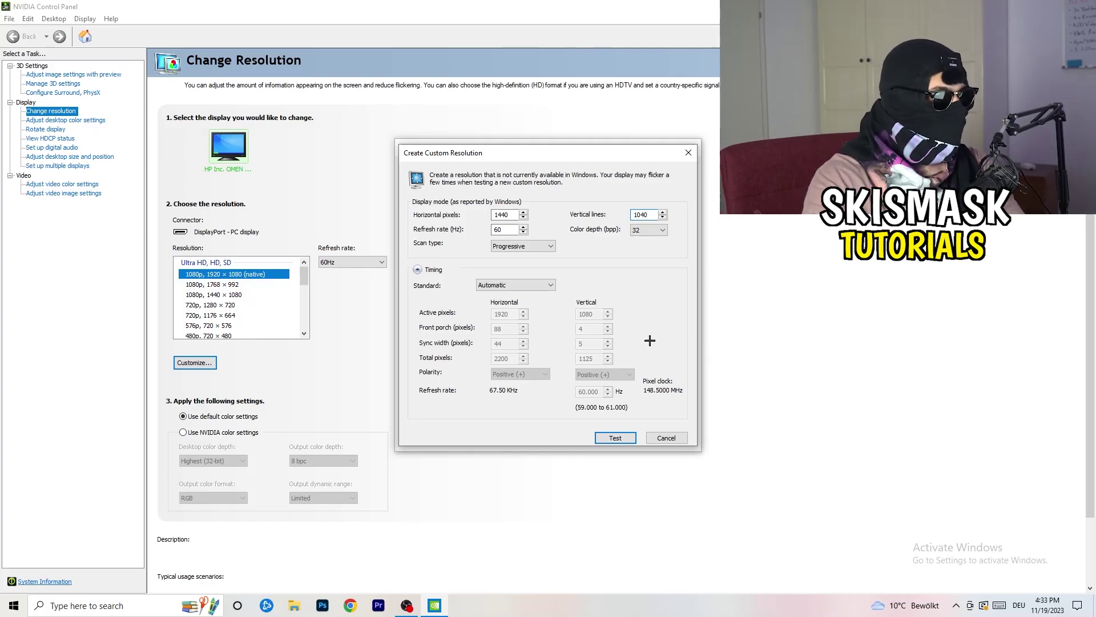
pyautogui.click(551, 246)
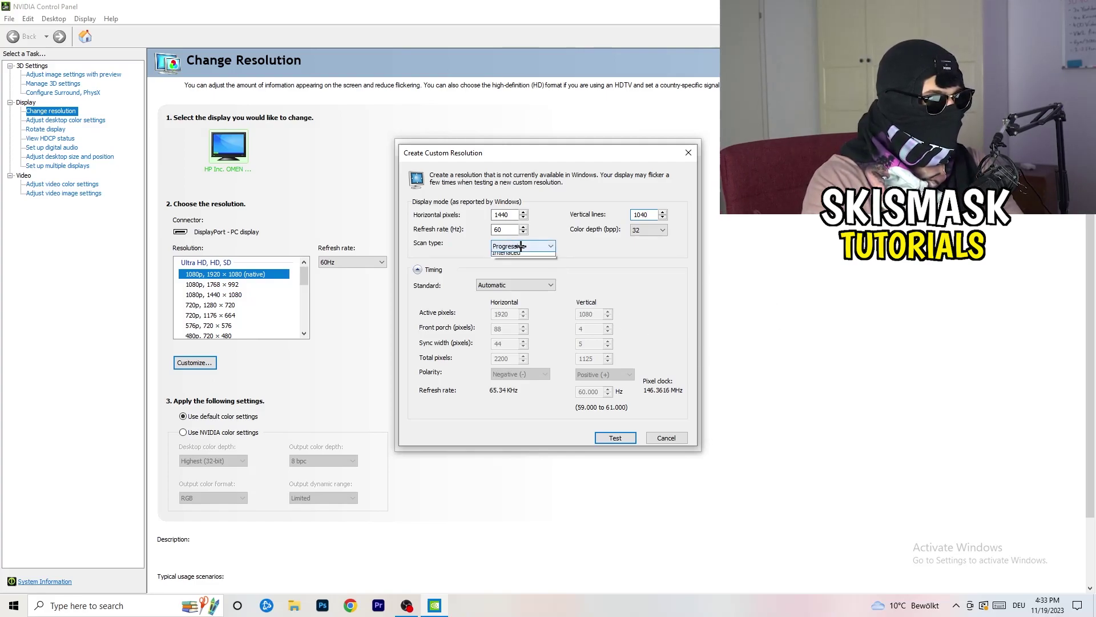
pyautogui.click(595, 246)
pyautogui.click(530, 285)
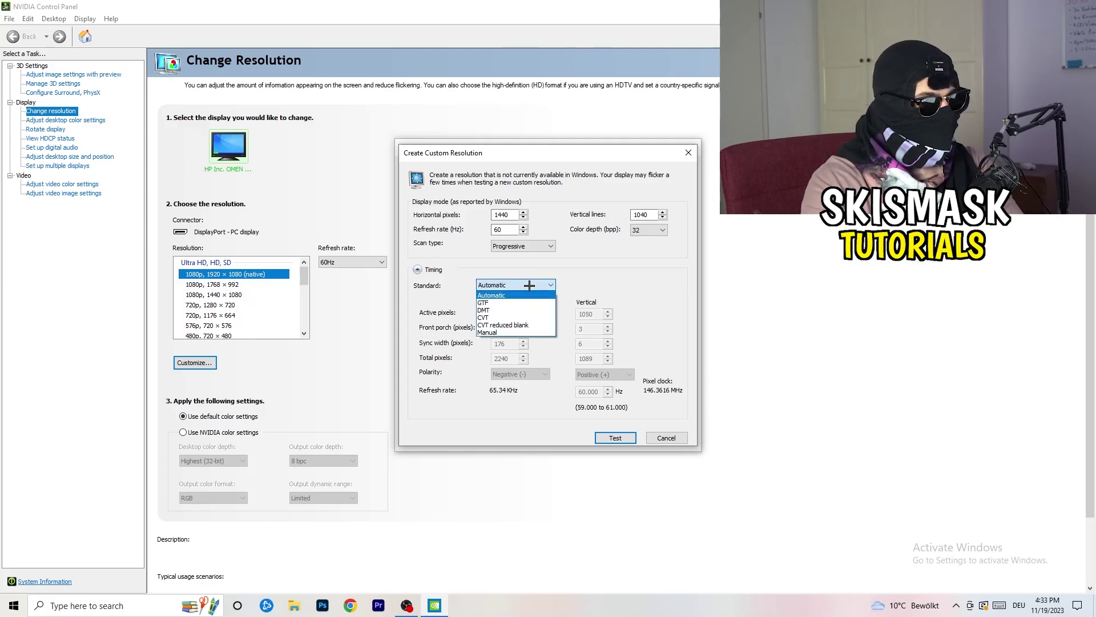
pyautogui.click(601, 292)
pyautogui.click(511, 285)
pyautogui.click(640, 284)
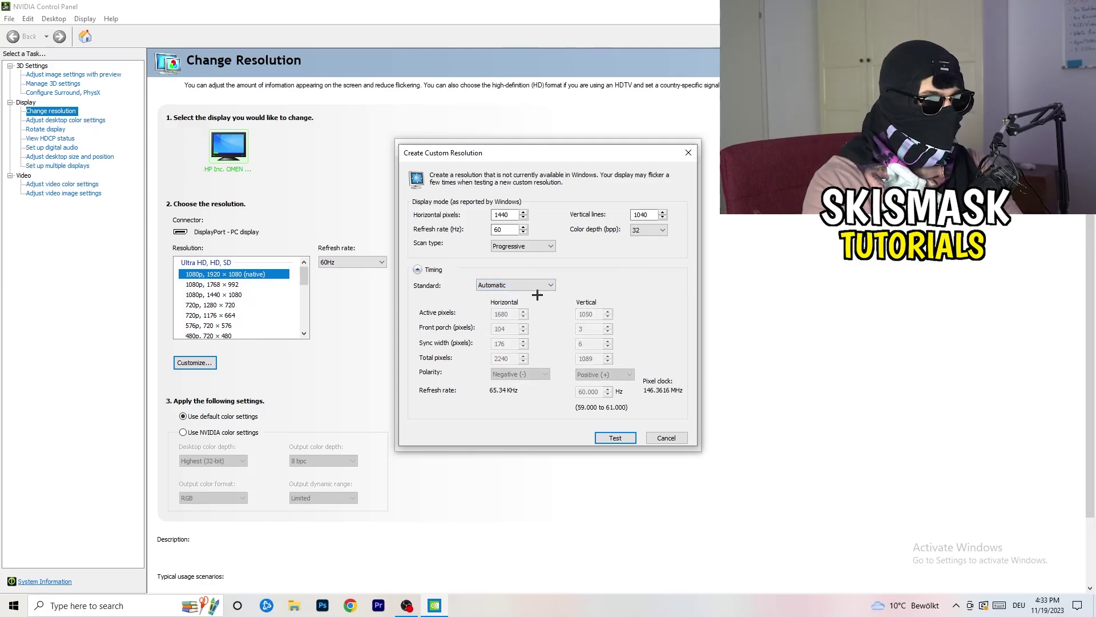
pyautogui.click(516, 286)
pyautogui.click(517, 333)
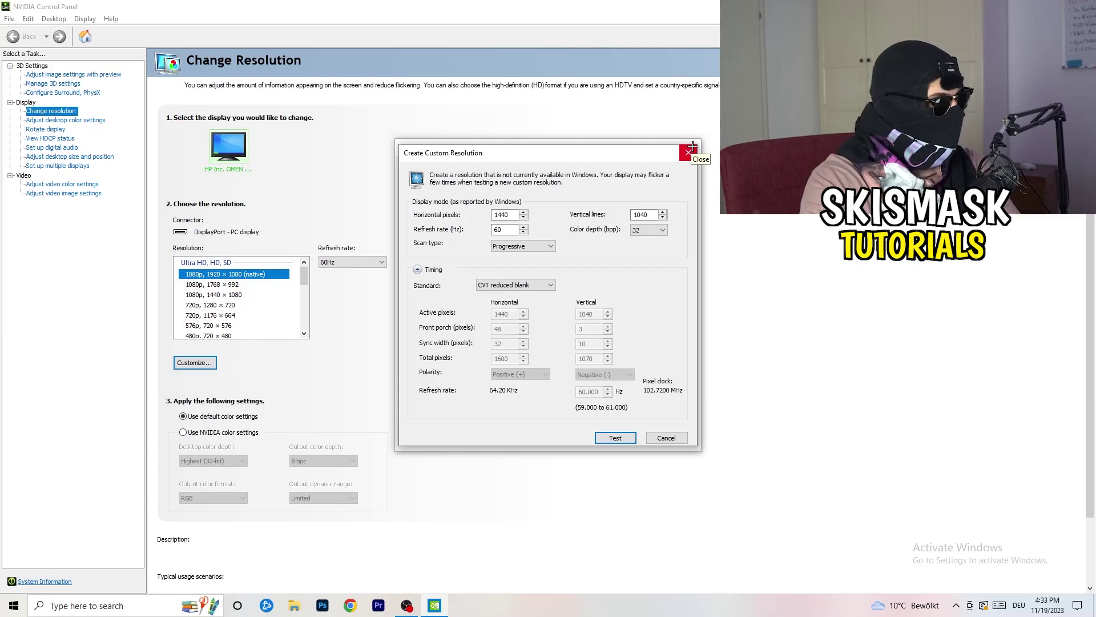
# - Close the custom resolution dialogs and NVIDIA Control Panel, then launch Windows Settings
pyautogui.click(693, 150)
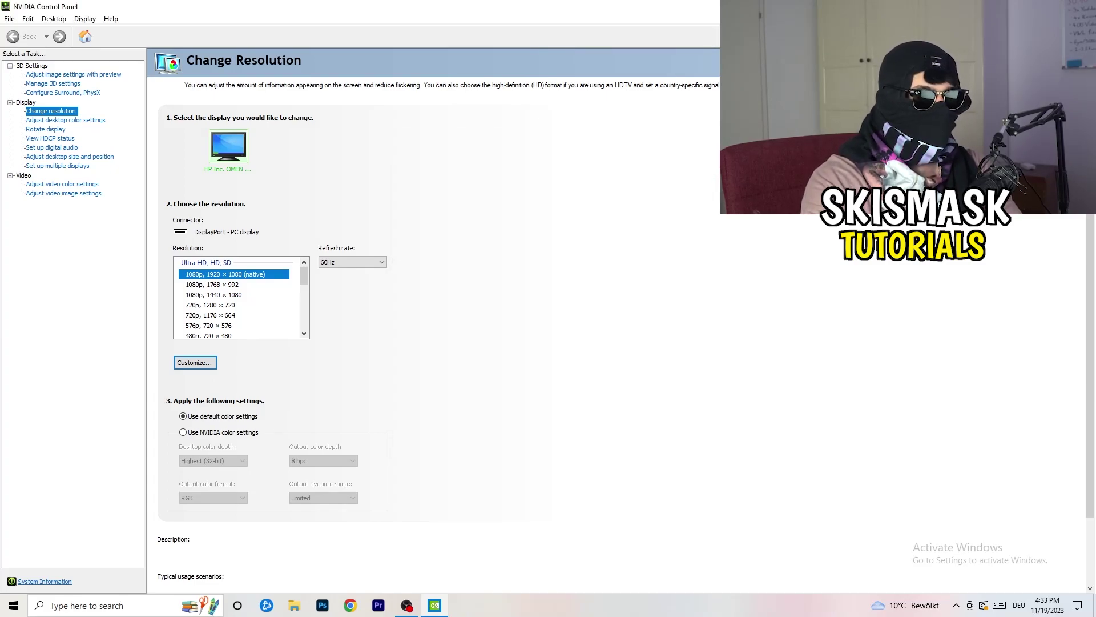
pyautogui.hotkey('alt', 'F4')
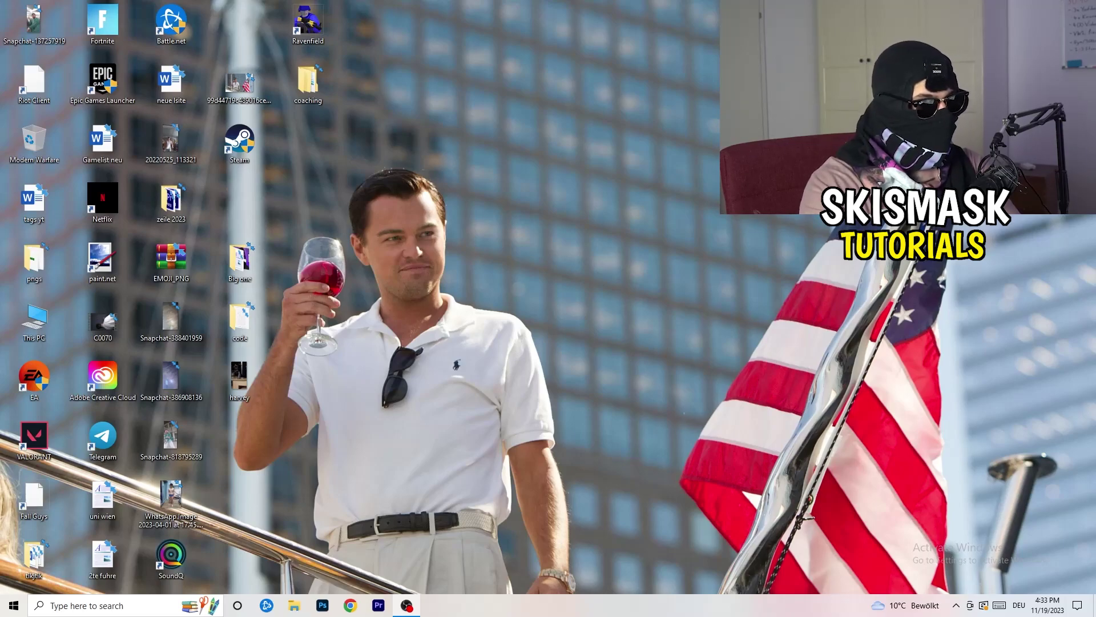
pyautogui.click(14, 605)
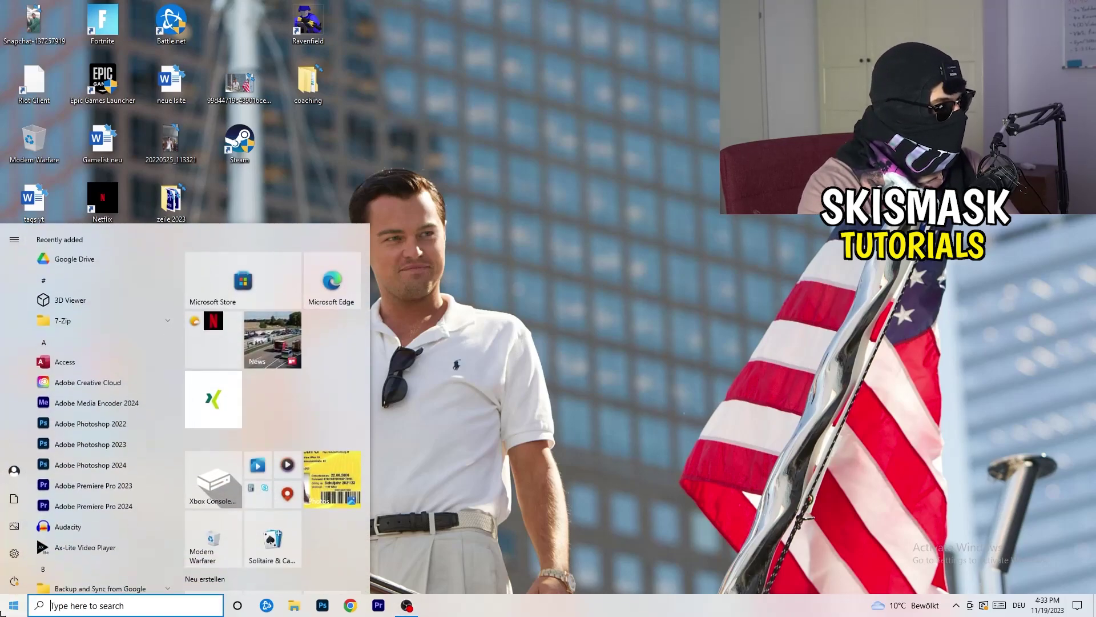
pyautogui.click(16, 553)
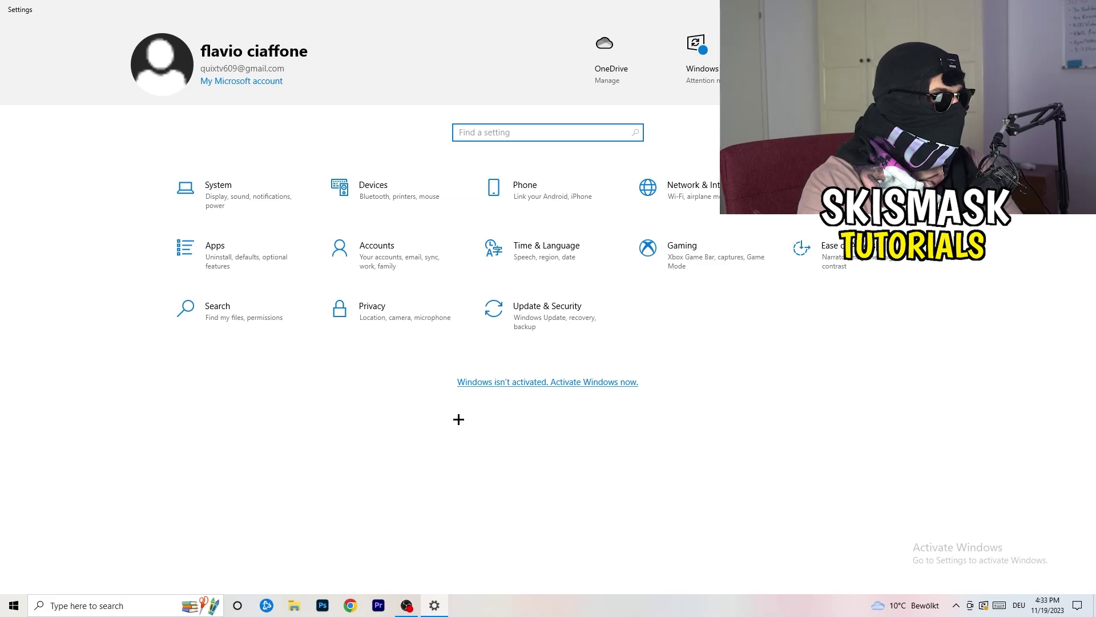
# - Confirm the Display page shows 1920 × 1080 and 100% scaling, then return to Settings home
pyautogui.click(239, 209)
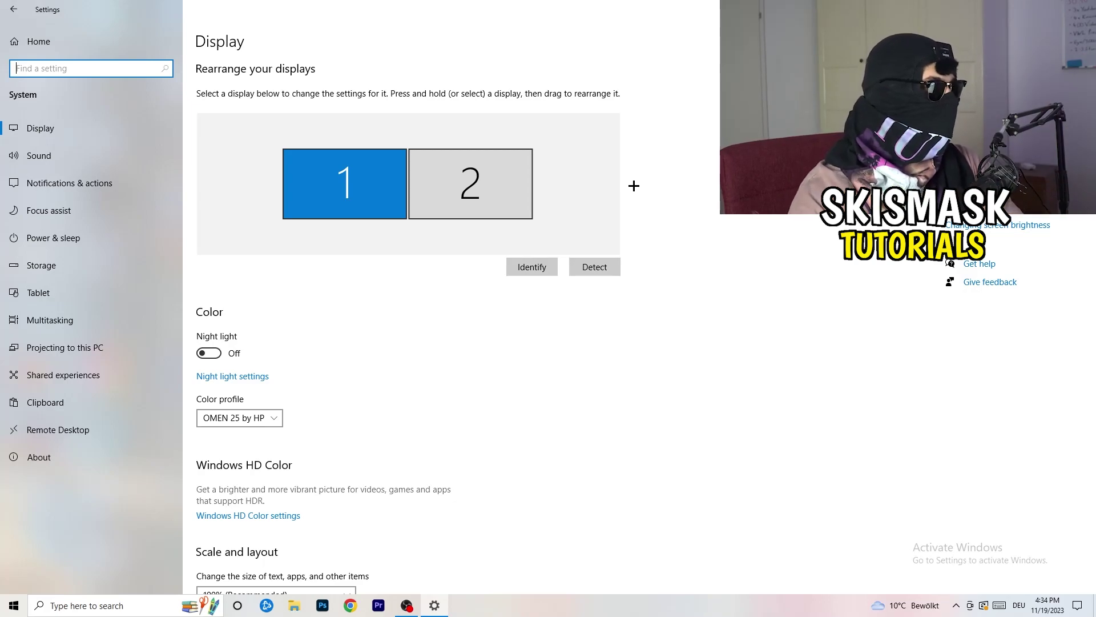
pyautogui.scroll(-5, 360, 275)
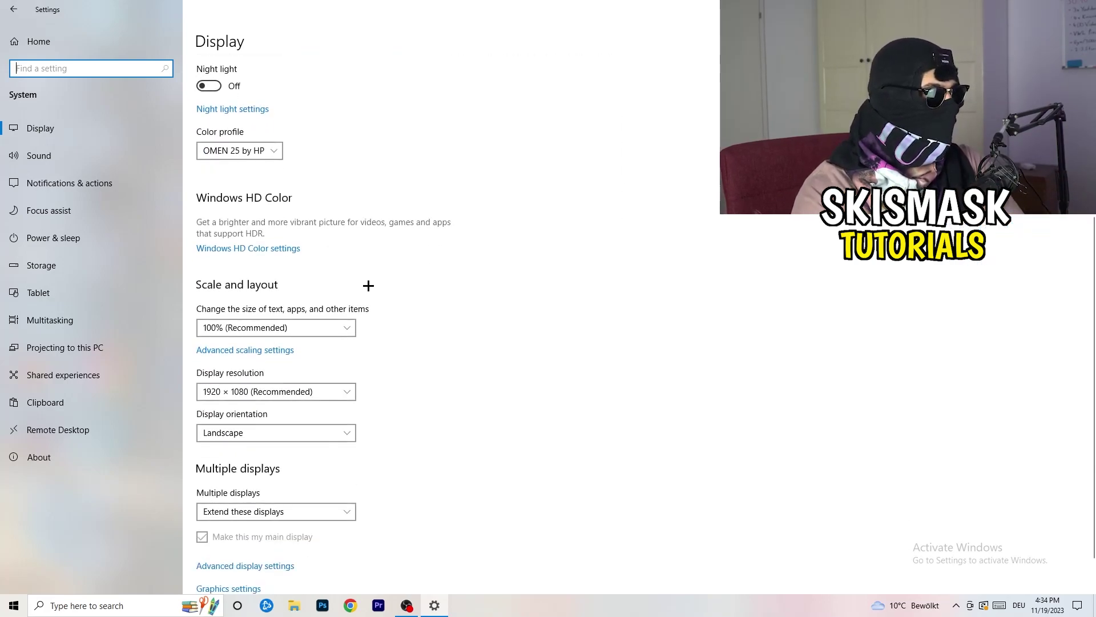
pyautogui.click(323, 274)
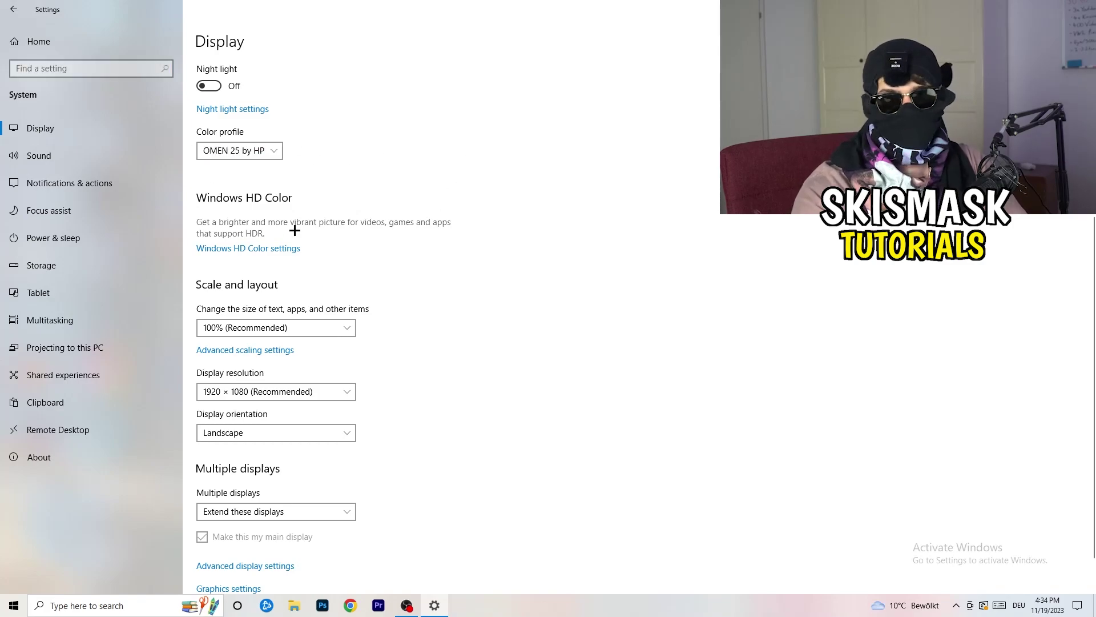
pyautogui.scroll(-1, 279, 238)
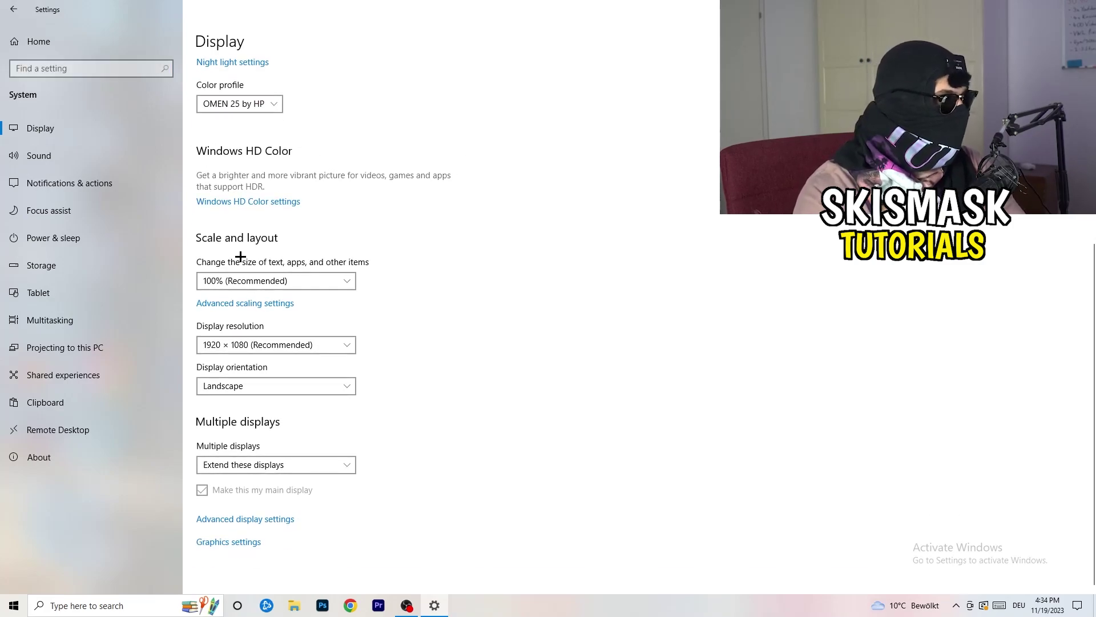
pyautogui.click(341, 279)
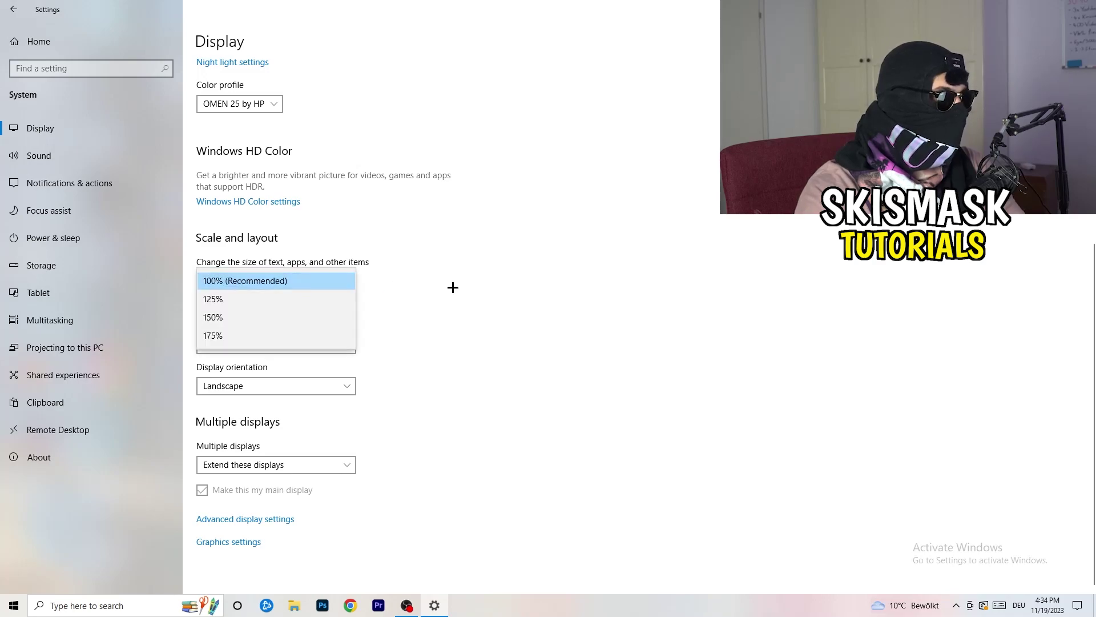
pyautogui.click(537, 268)
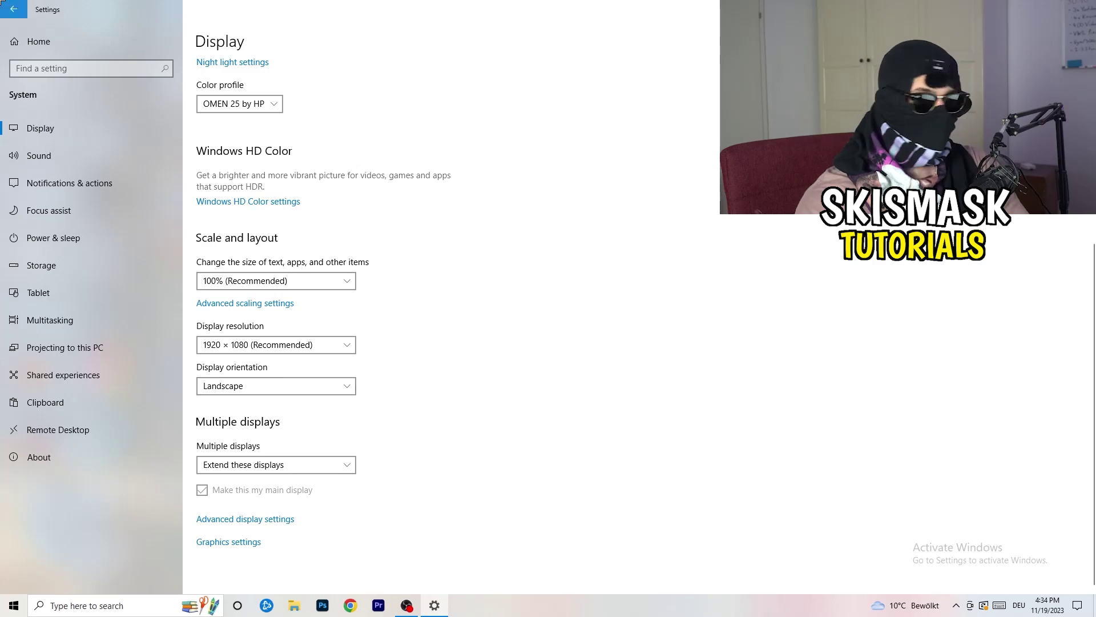
pyautogui.click(14, 9)
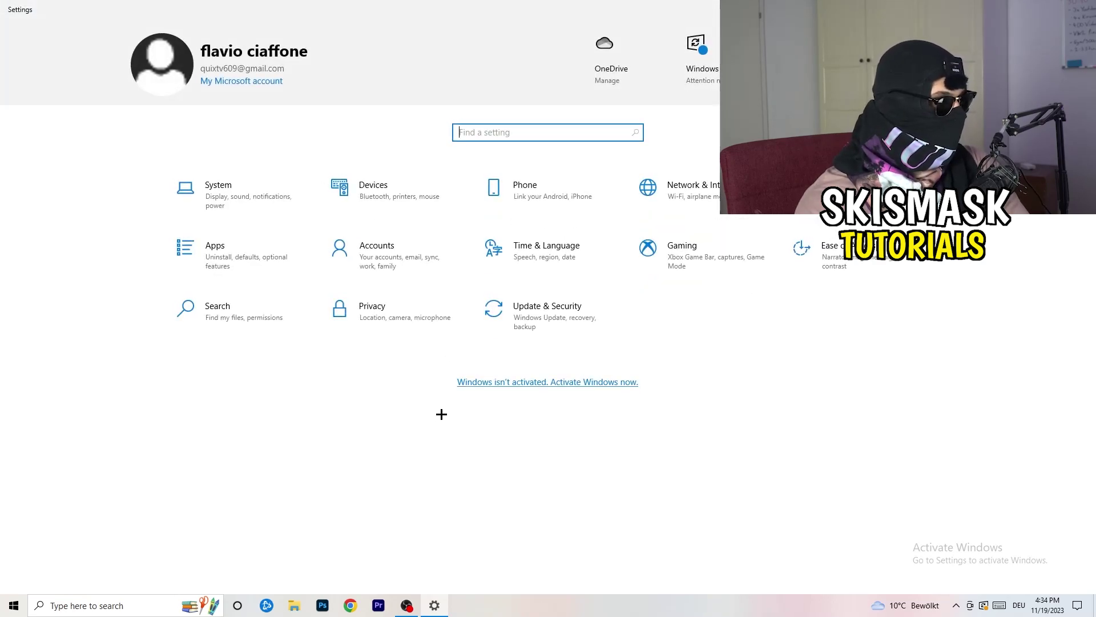
# - Check Xbox Game Bar is off under Gaming and view the Game Mode page
pyautogui.click(730, 273)
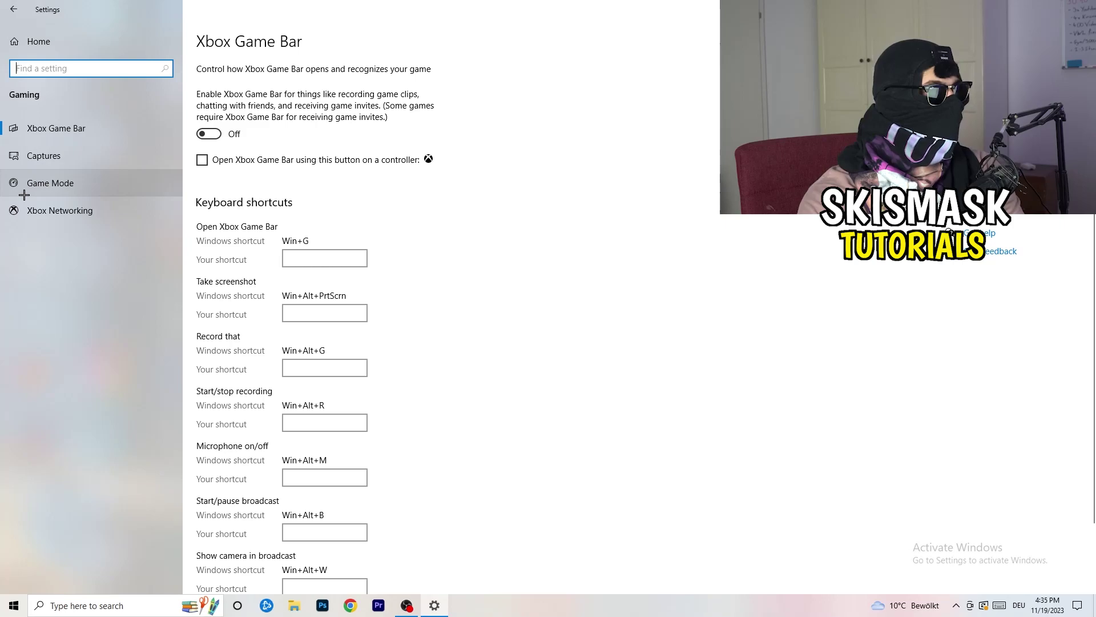
pyautogui.click(98, 177)
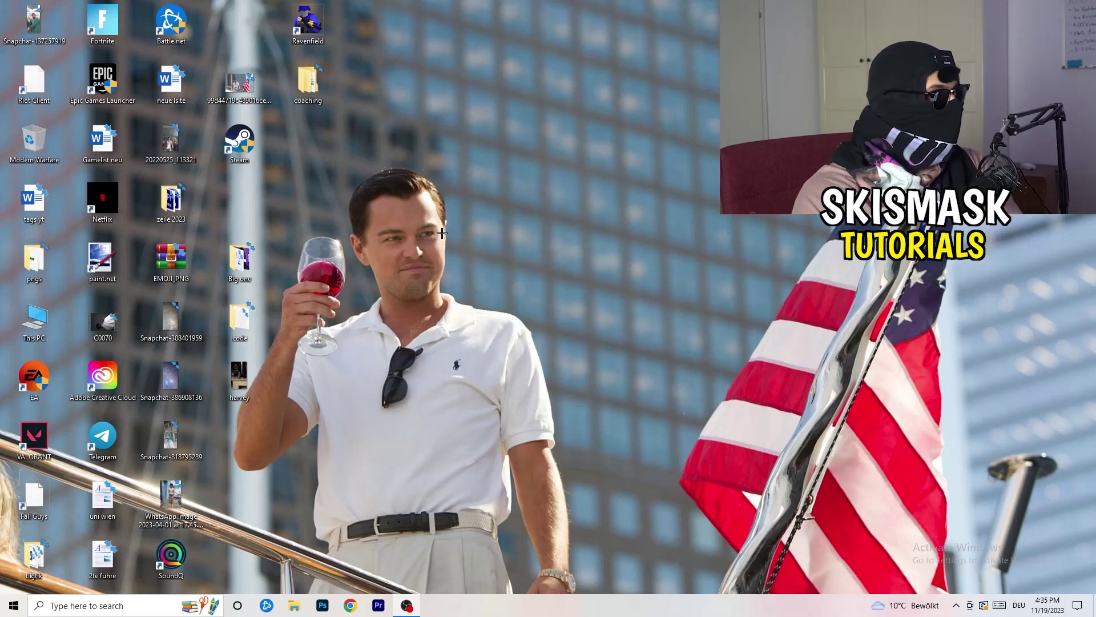
# - Give the Steam shortcut Windows 8 compatibility mode and Run as administrator, saved with OK
pyautogui.moveTo(239, 142); pyautogui.dragTo(581, 201)
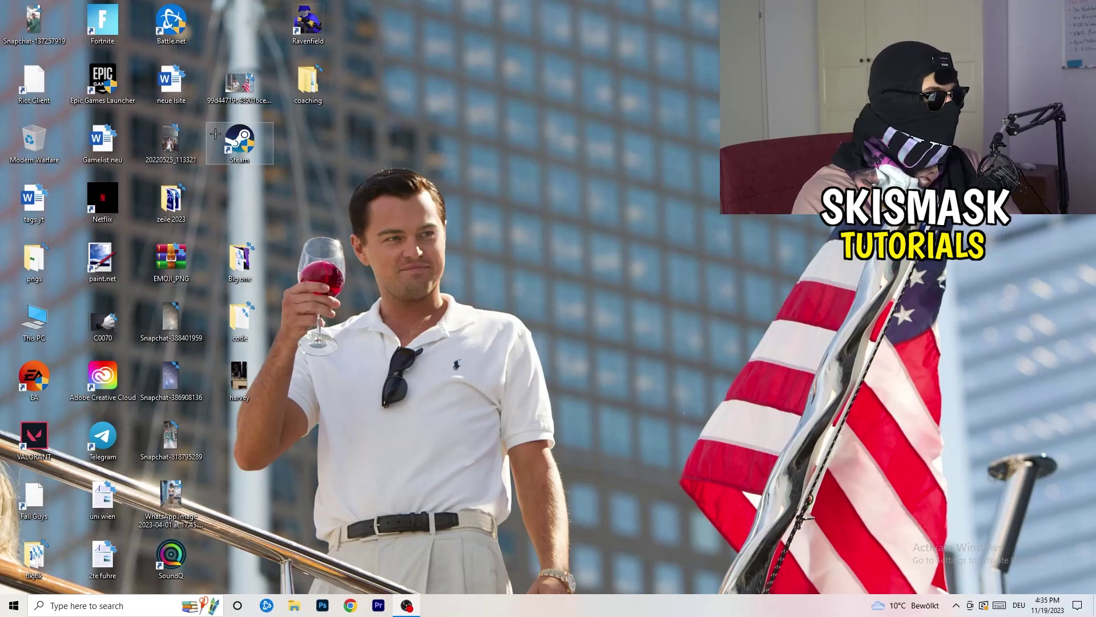
pyautogui.rightClick(587, 199)
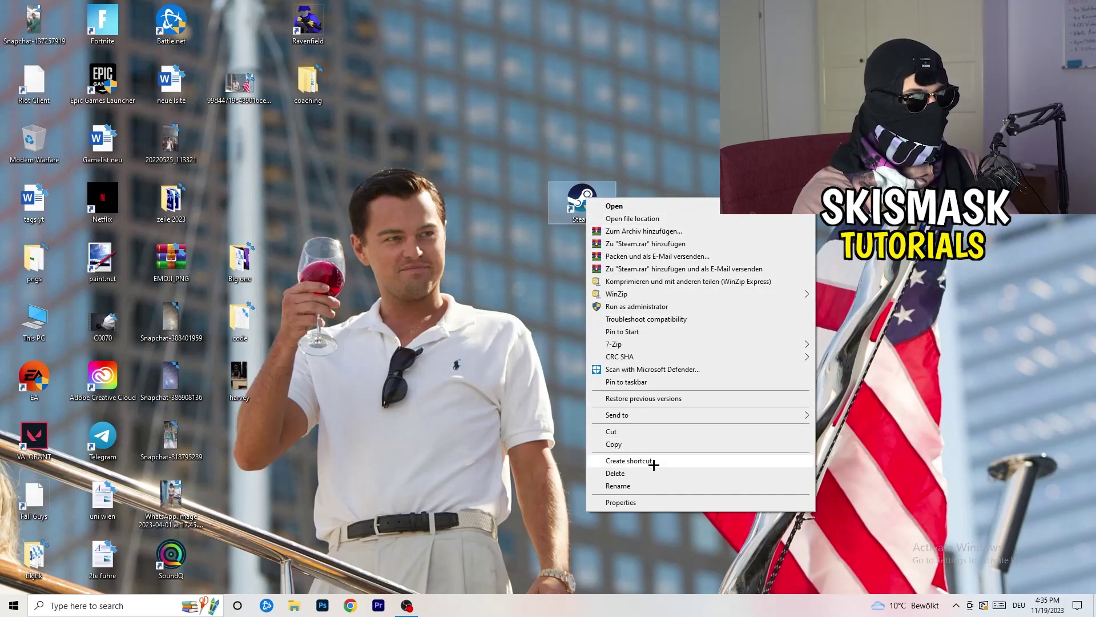
pyautogui.click(659, 505)
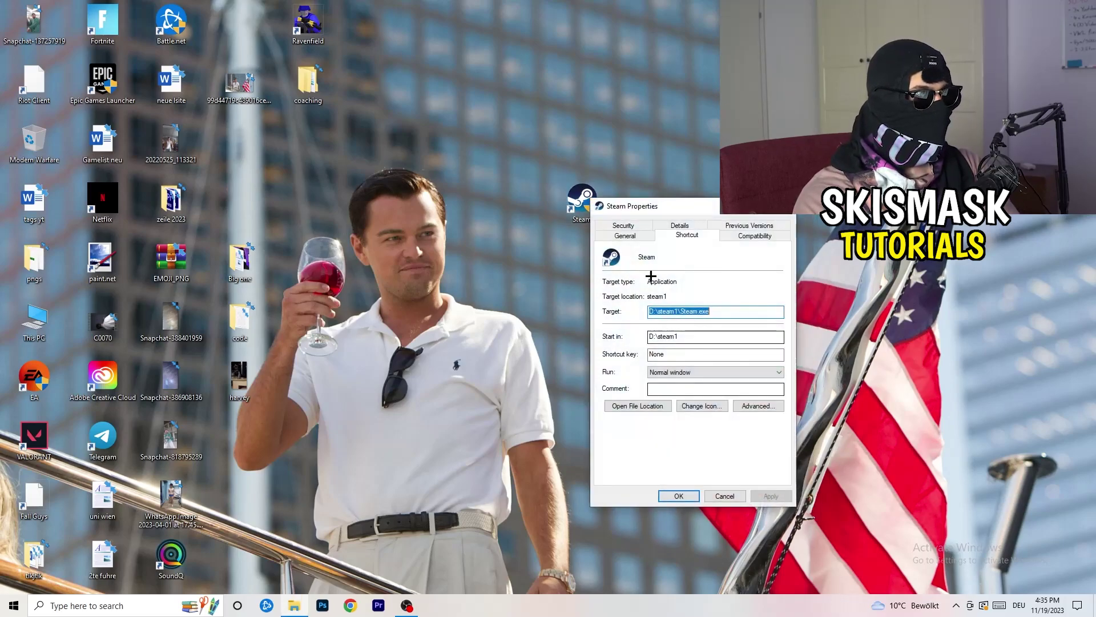
pyautogui.moveTo(640, 205)
pyautogui.mouseDown()
pyautogui.moveTo(506, 126)
pyautogui.moveTo(484, 127)
pyautogui.mouseUp()
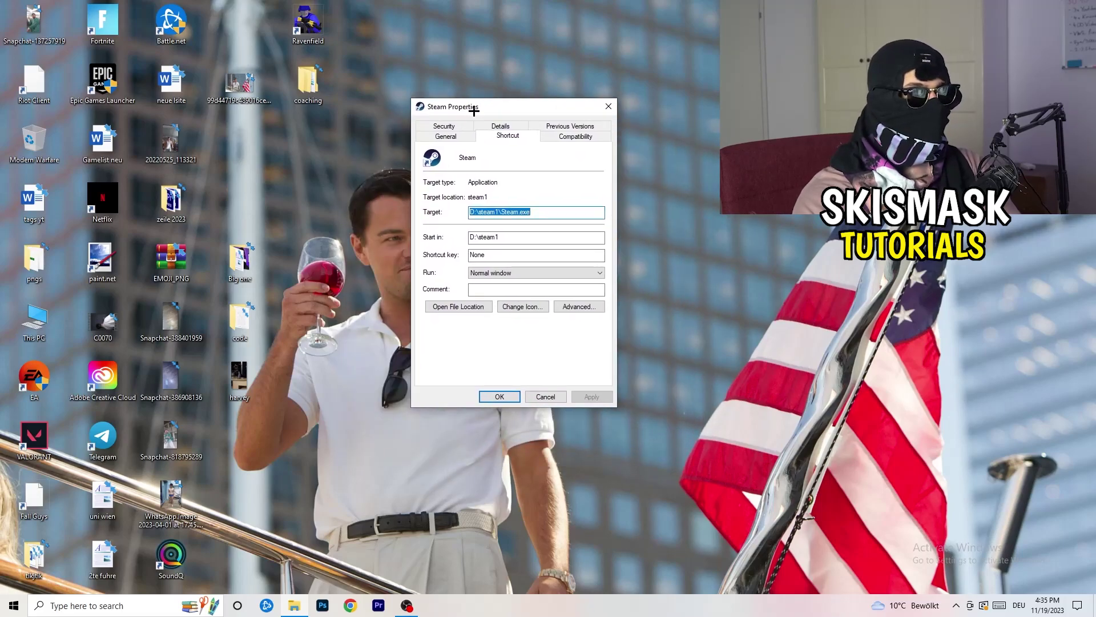
pyautogui.click(577, 137)
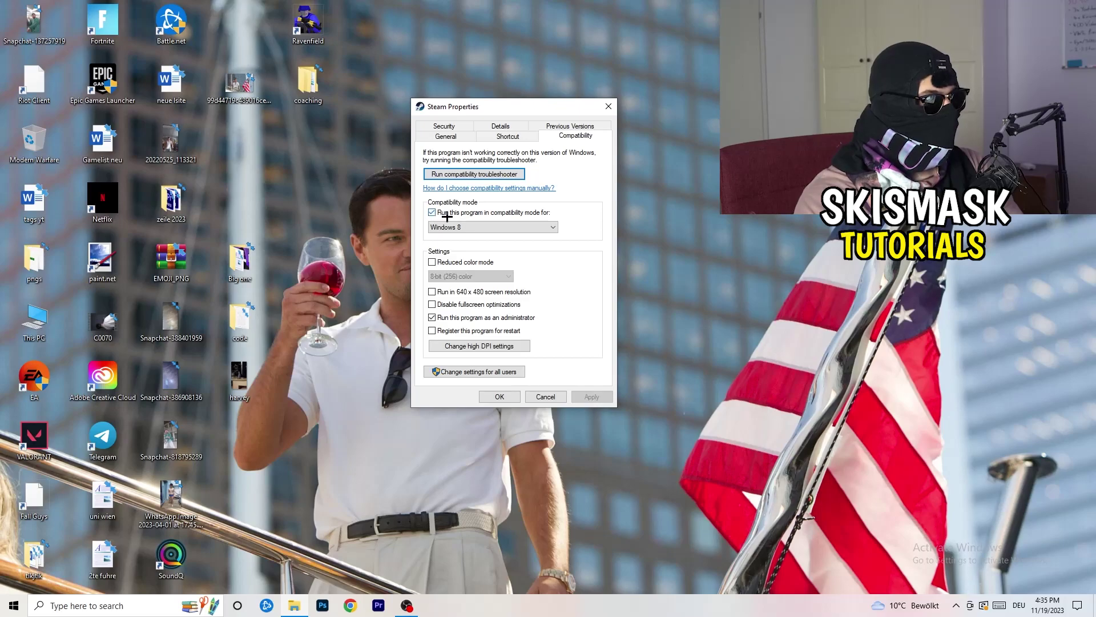
pyautogui.click(518, 227)
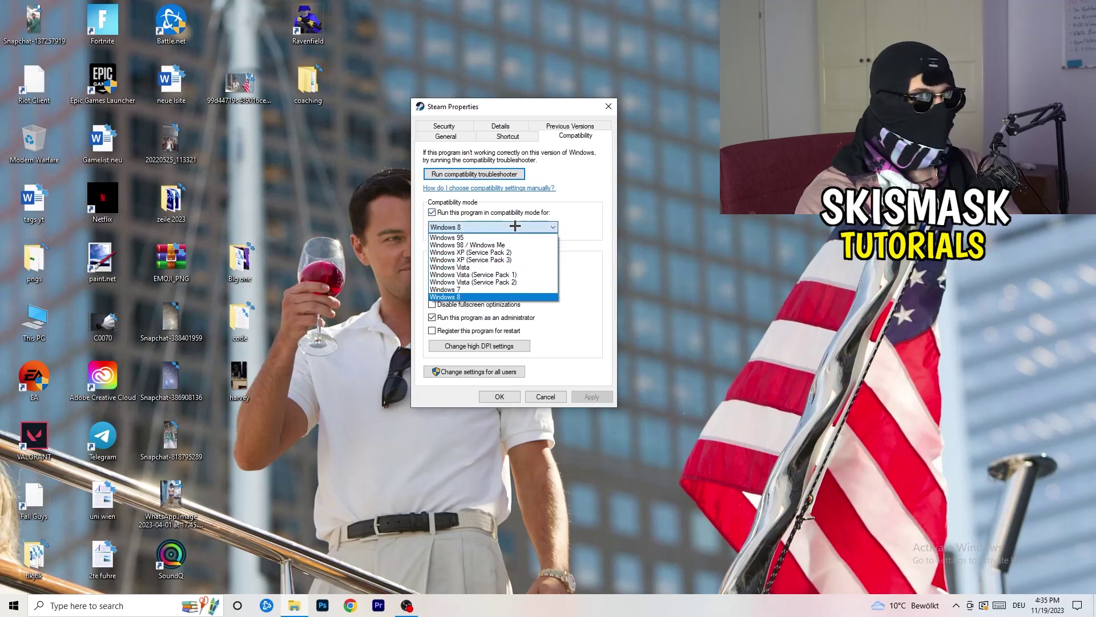
pyautogui.click(609, 218)
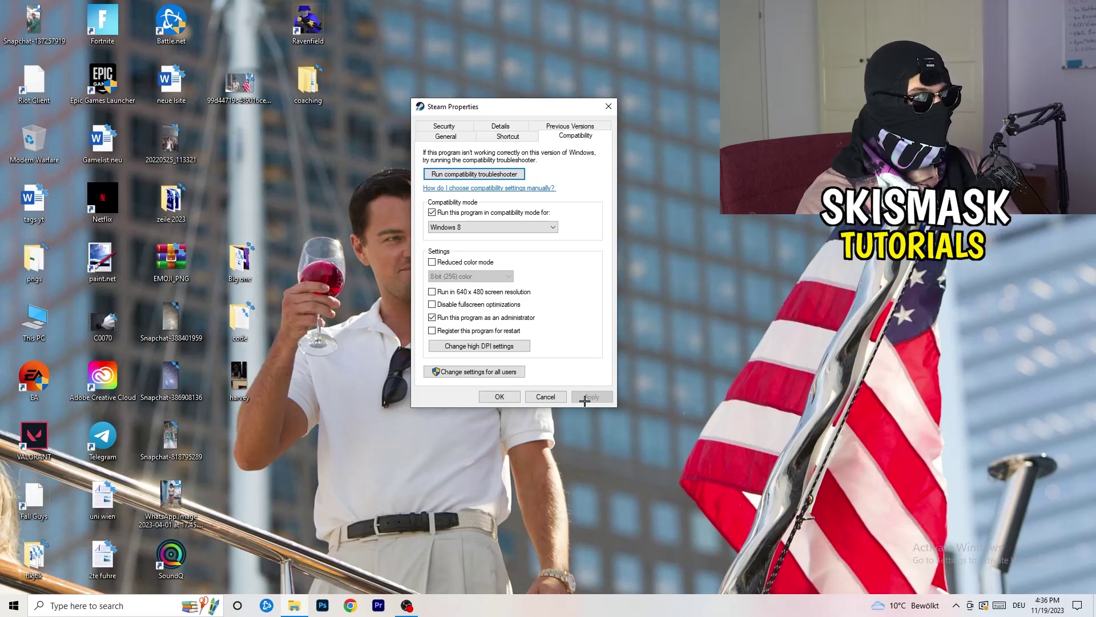
pyautogui.click(500, 397)
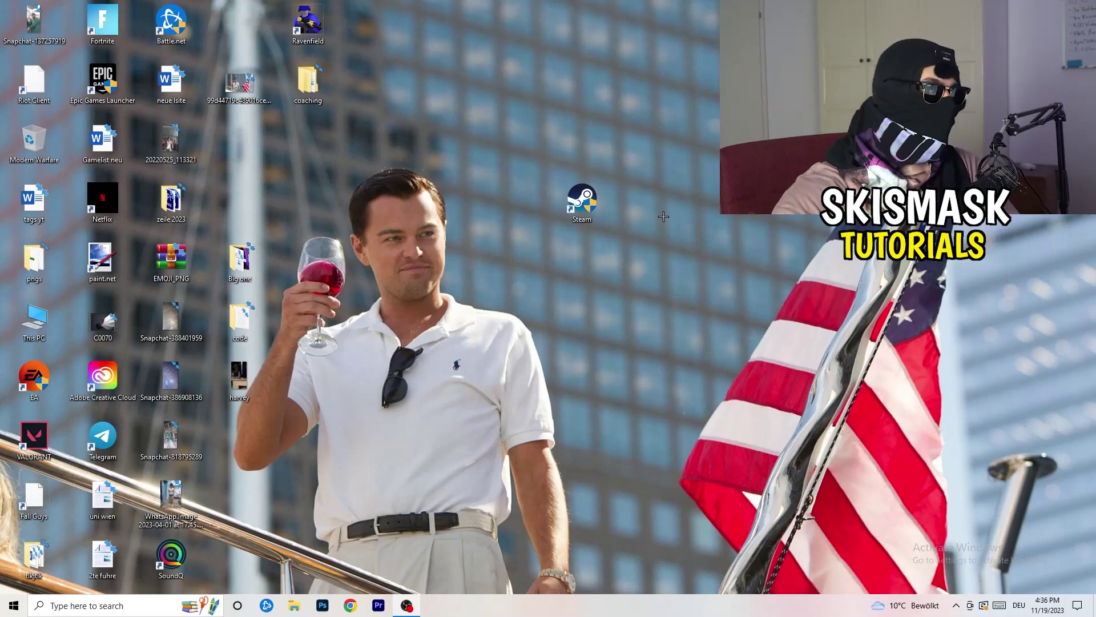
# - Drag the Steam shortcut back beside the other icons and recheck its Compatibility settings
pyautogui.moveTo(582, 200); pyautogui.dragTo(513, 200)
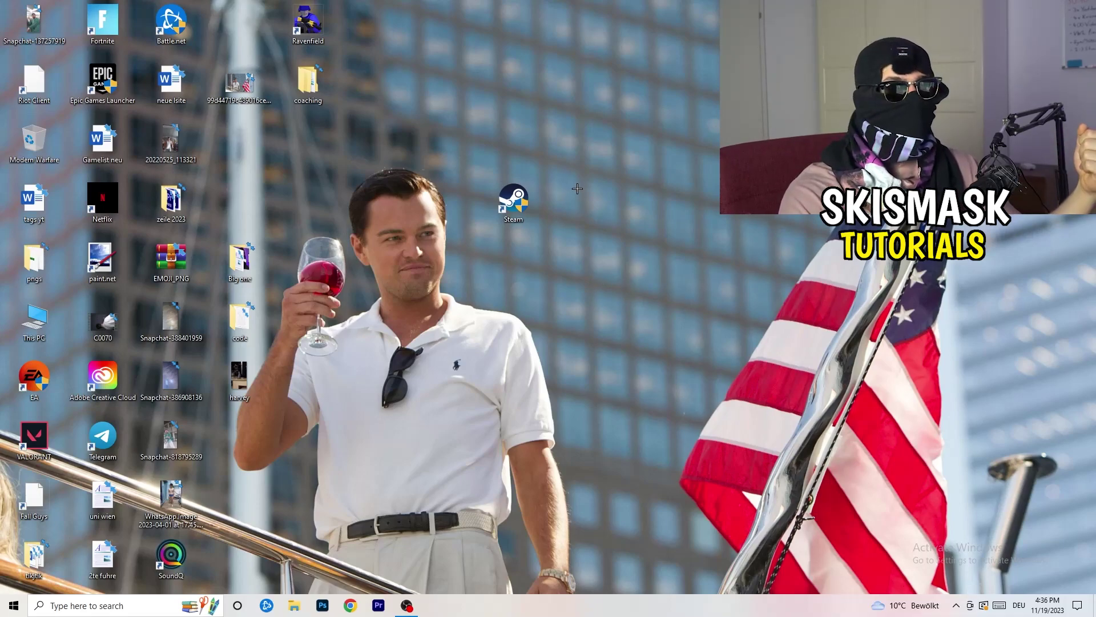
pyautogui.moveTo(525, 201); pyautogui.dragTo(389, 201)
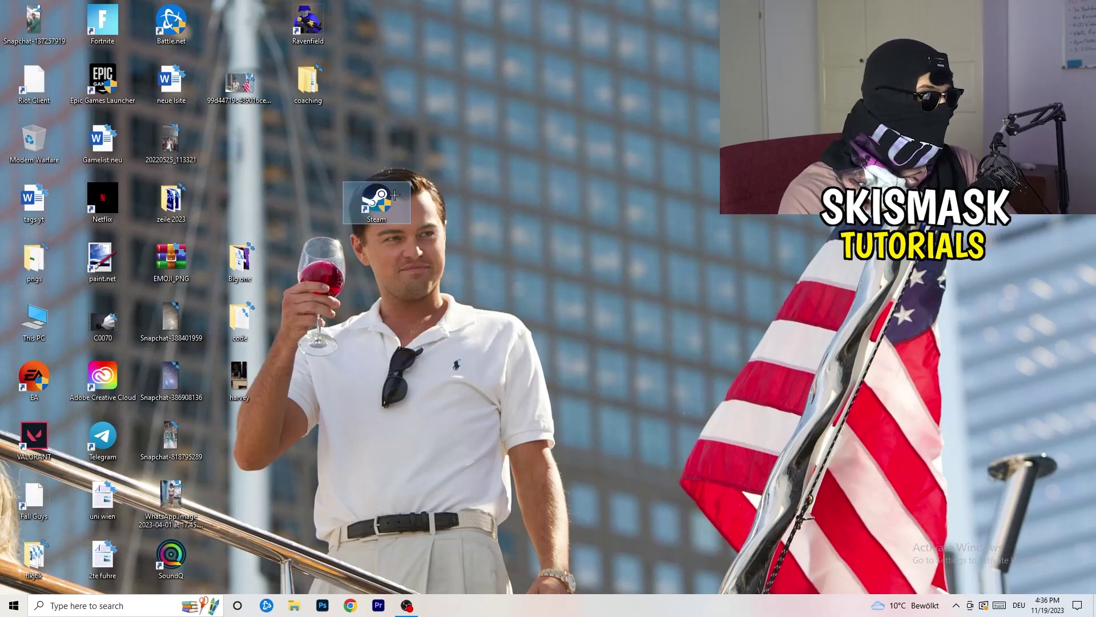
pyautogui.rightClick(377, 197)
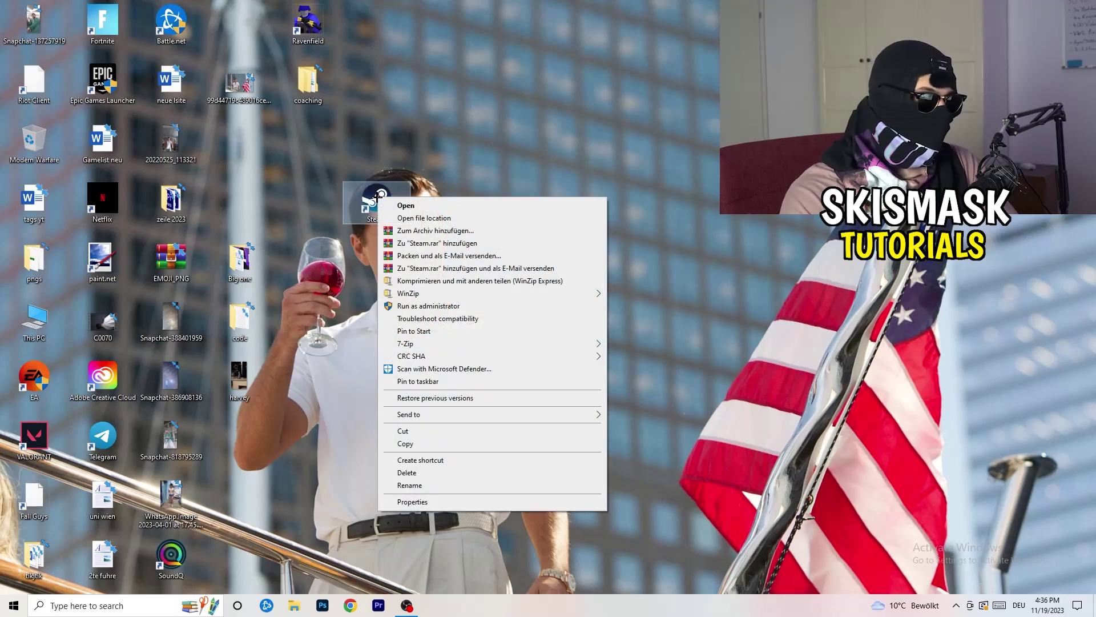
pyautogui.click(433, 501)
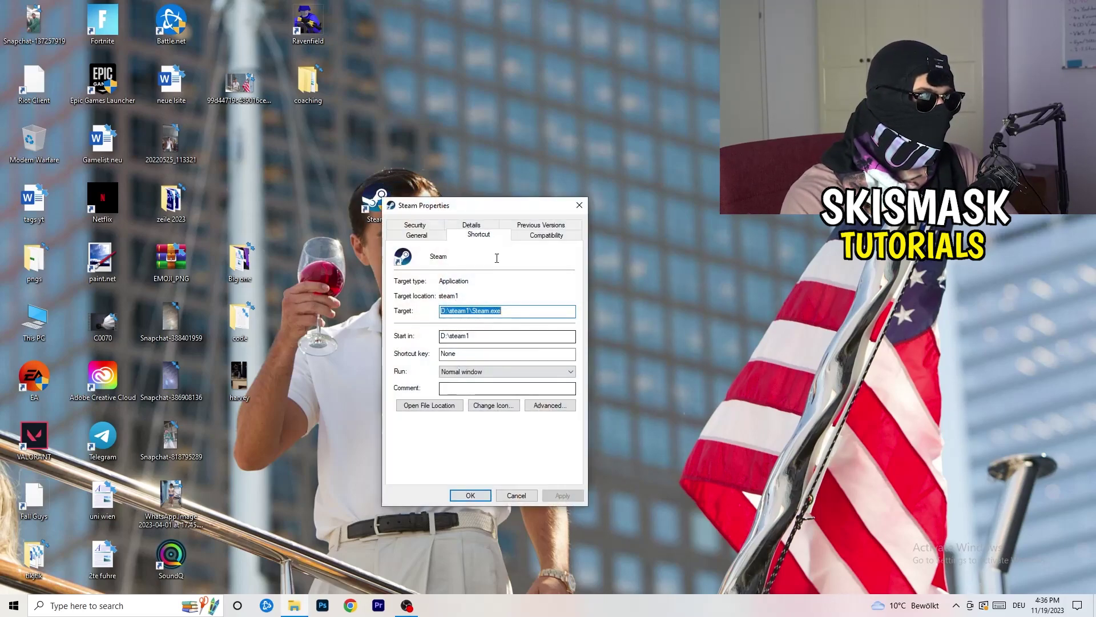
pyautogui.click(546, 234)
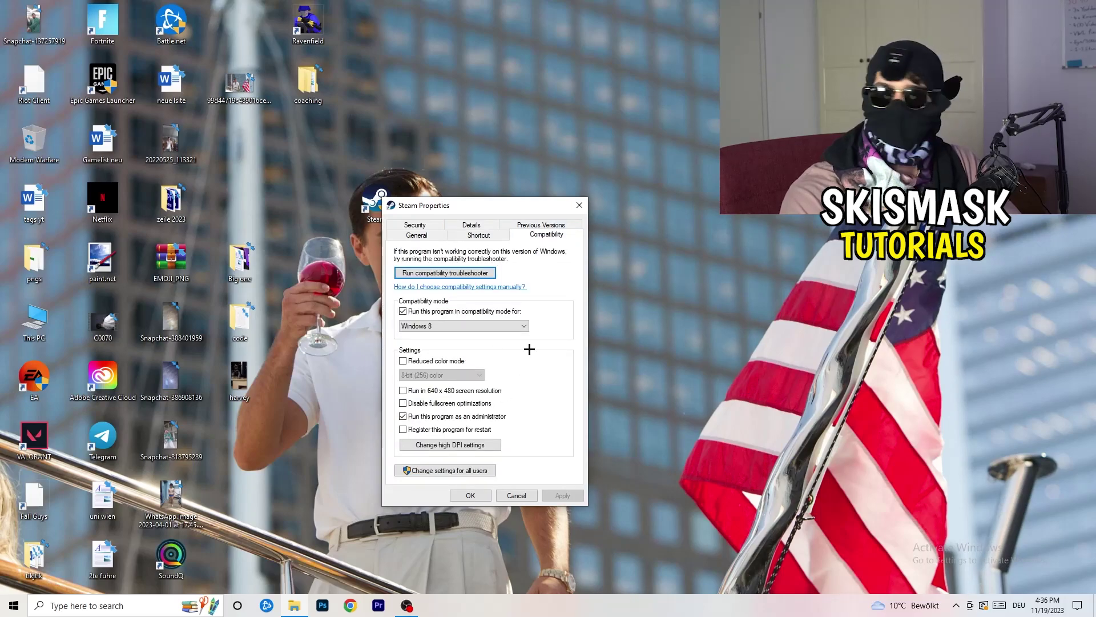
pyautogui.click(579, 205)
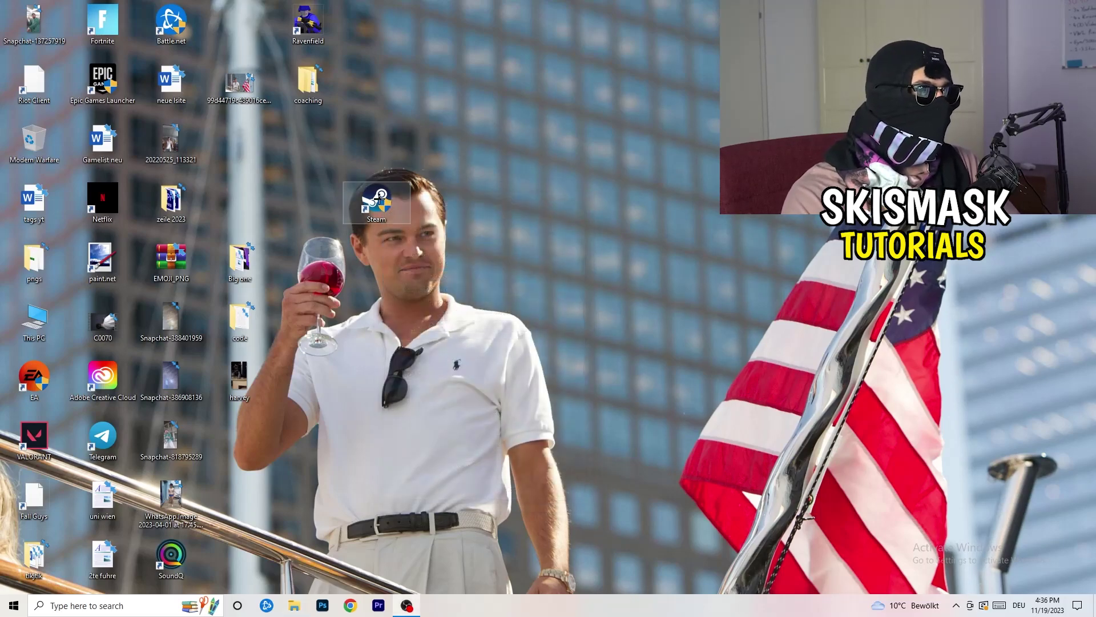
pyautogui.click(587, 101)
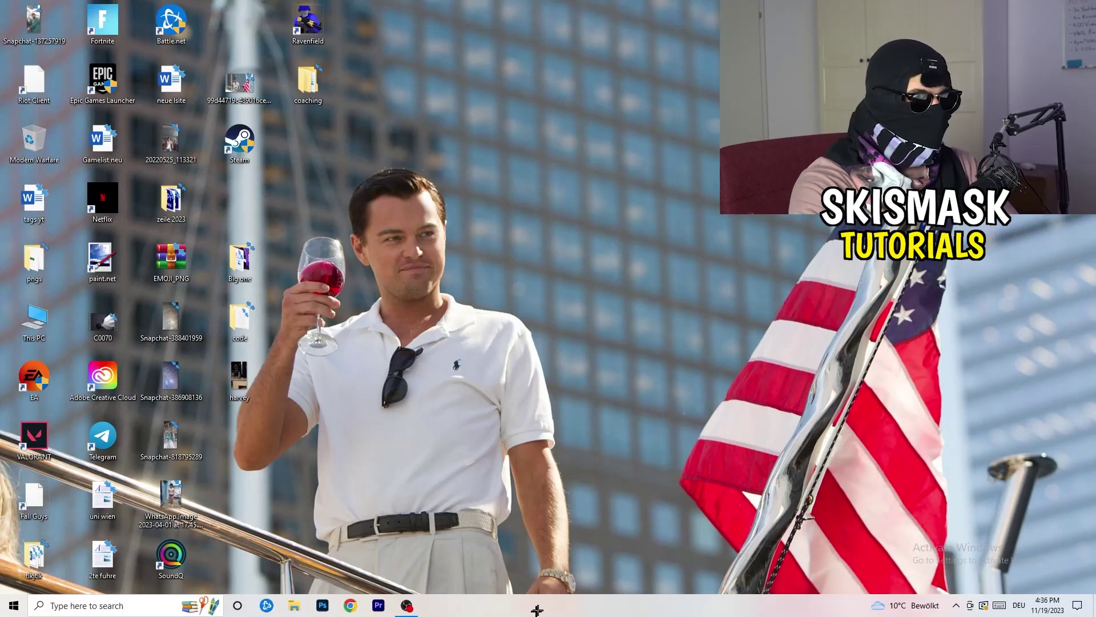
# - Launch Task Manager from the taskbar, maximize it, and show the Details process list
pyautogui.rightClick(585, 606)
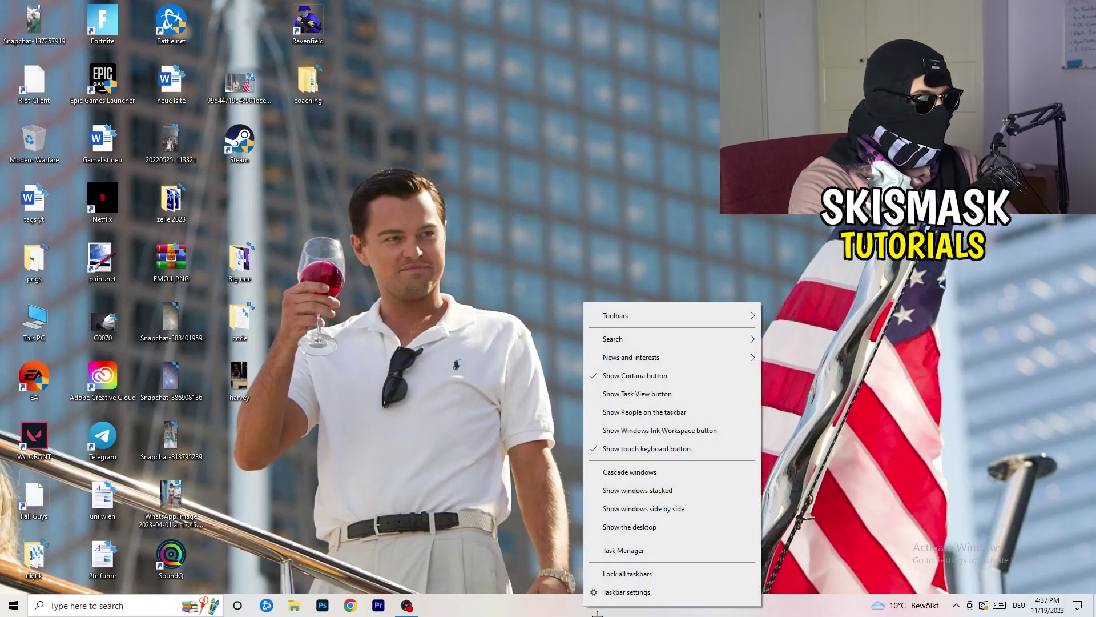
pyautogui.click(634, 596)
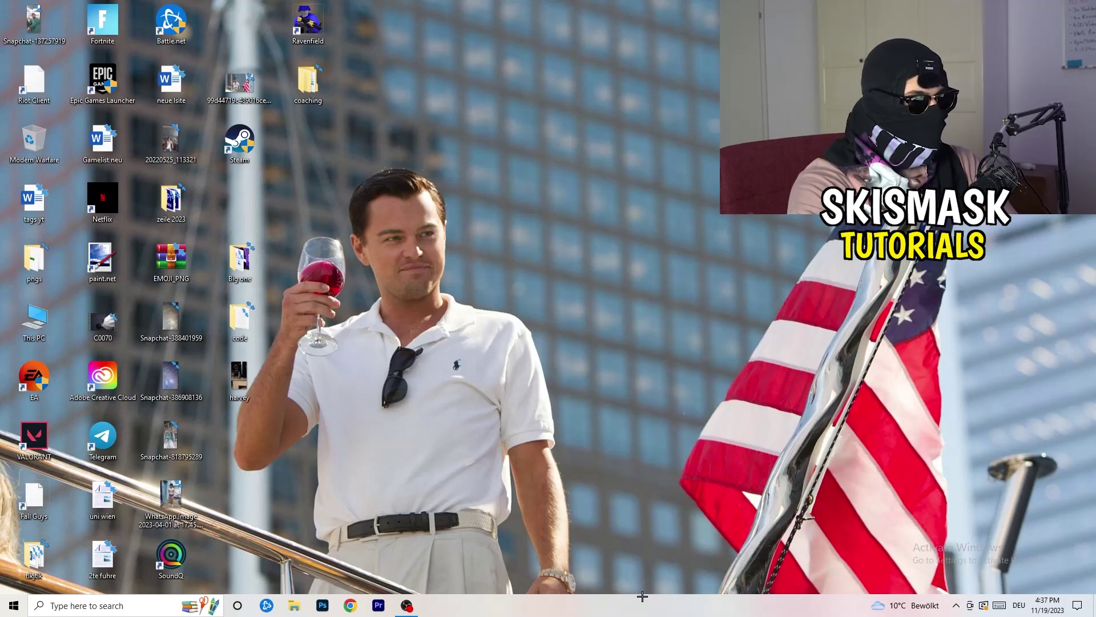
pyautogui.click(639, 25)
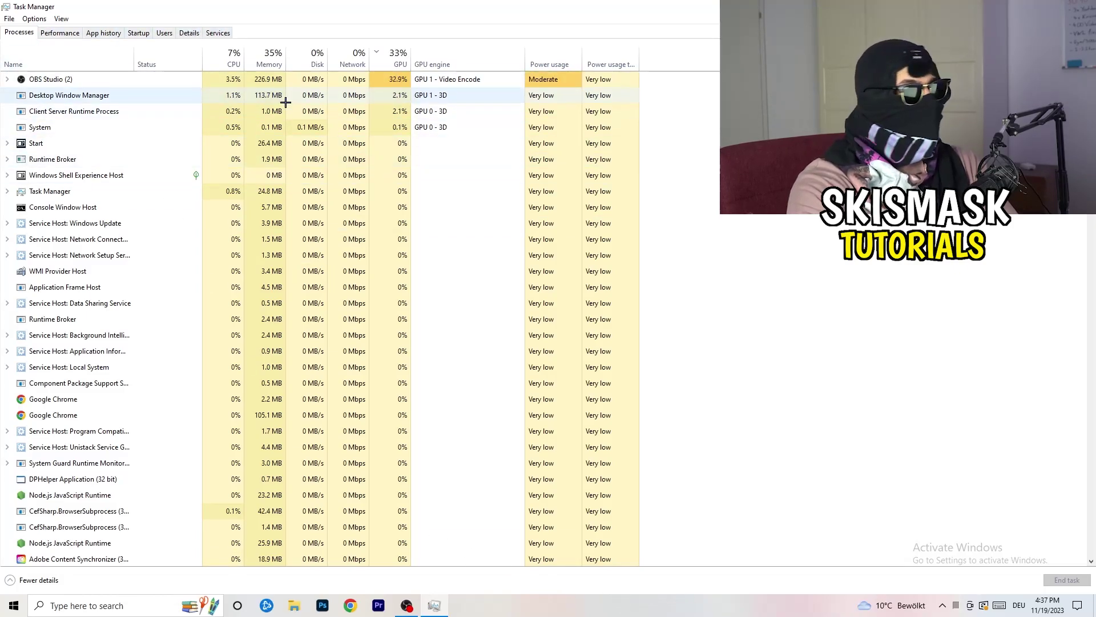
pyautogui.click(190, 33)
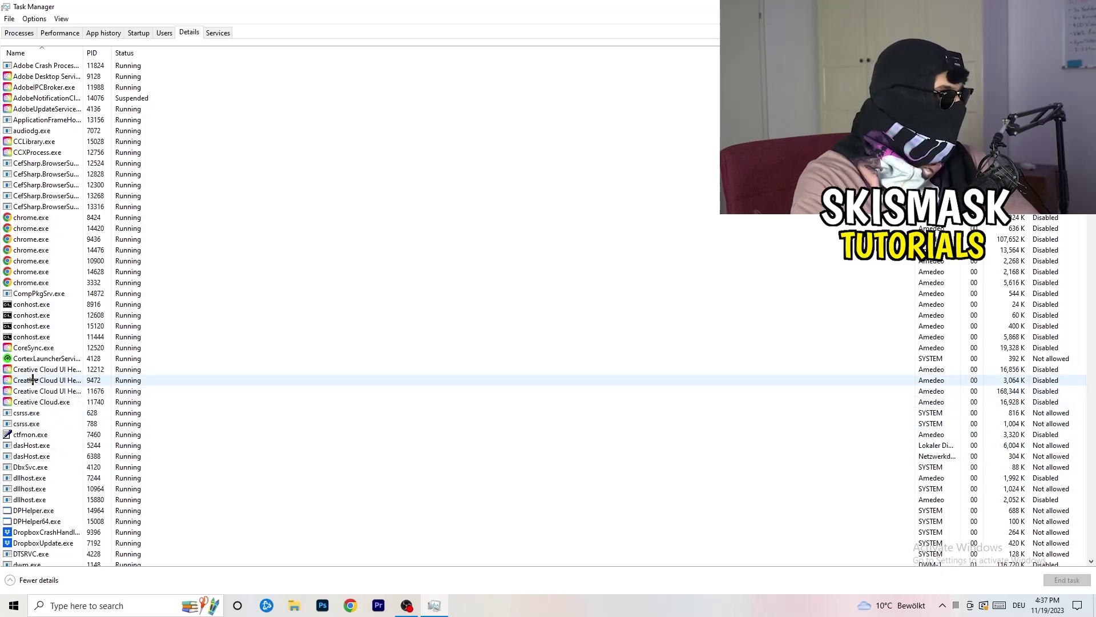
# - Show the End task and Set priority actions for the Creative Cloud UI Helper process
pyautogui.rightClick(33, 380)
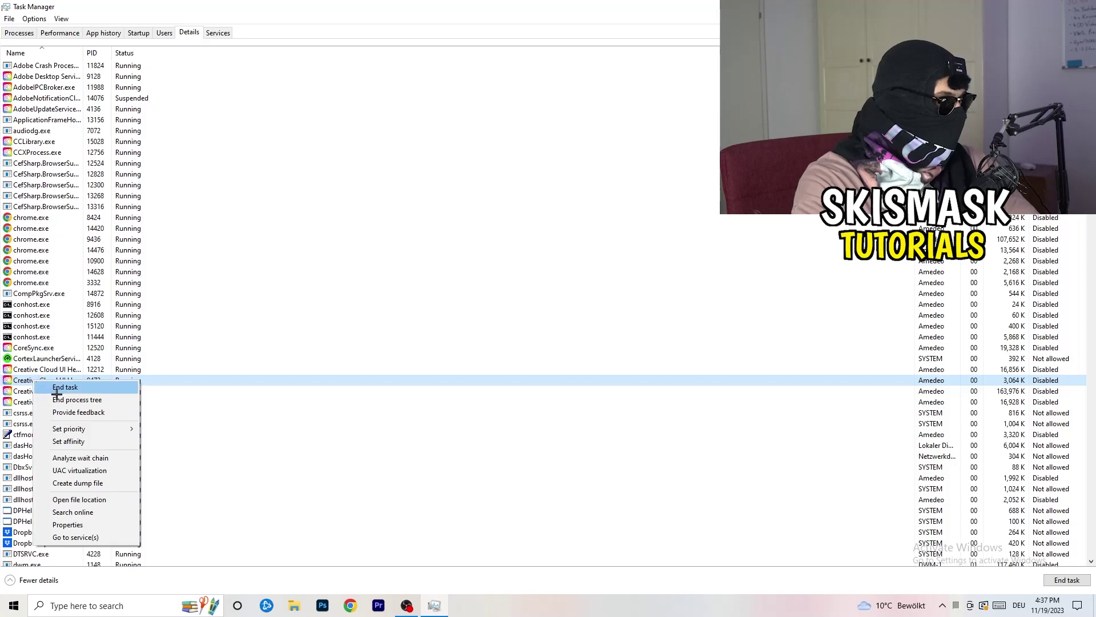